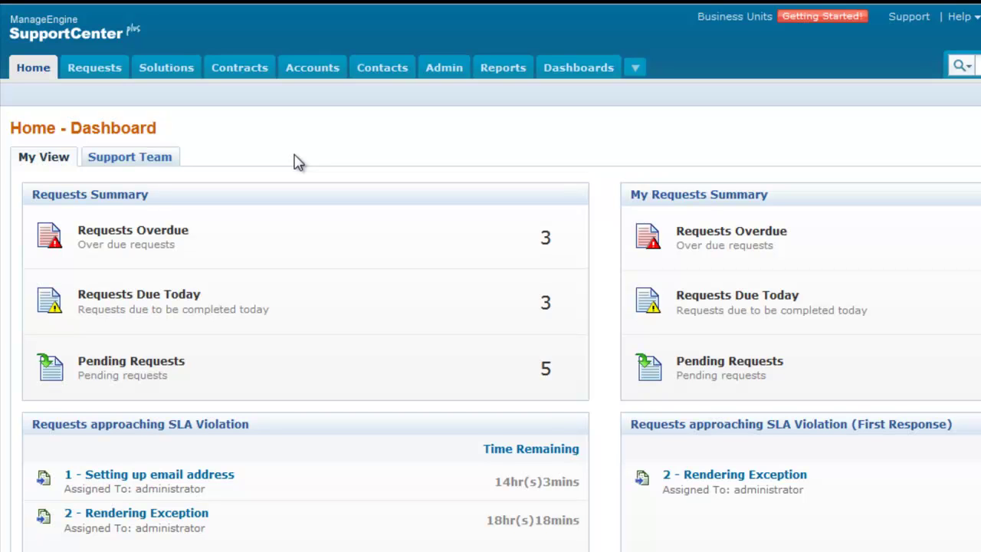
Start a new service level agreement named "SLA for High Priority" and assign it the Gold support plan.
left_click(460, 70)
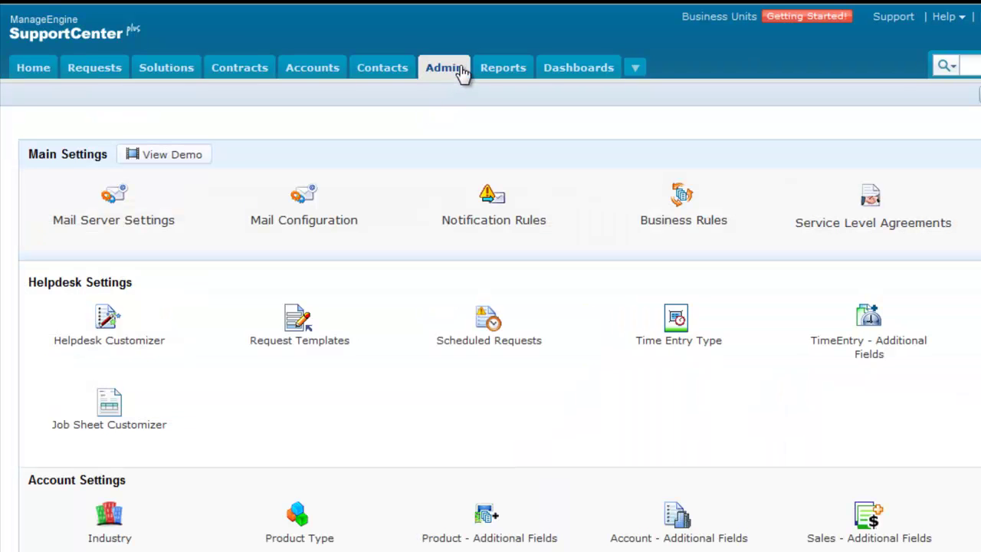
left_click(867, 235)
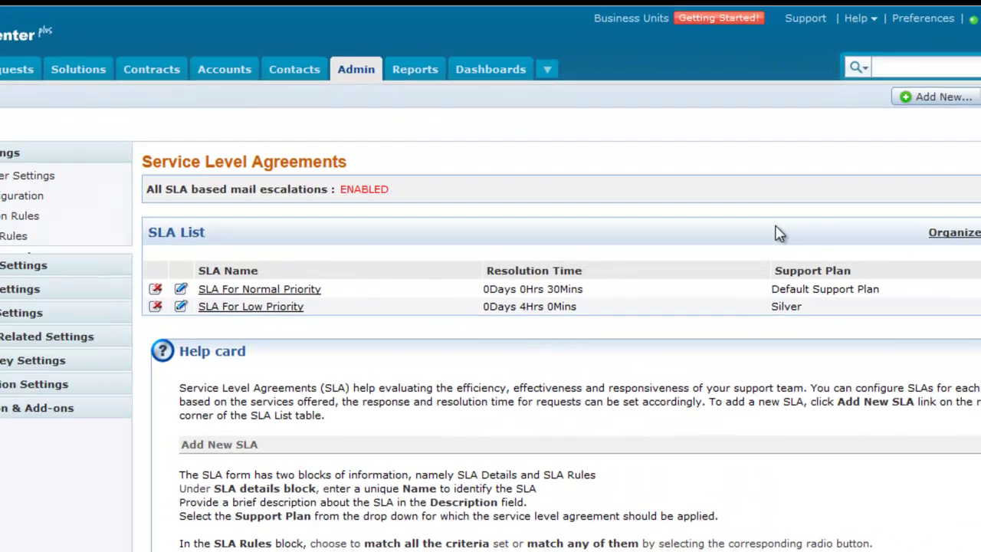
left_click(922, 238)
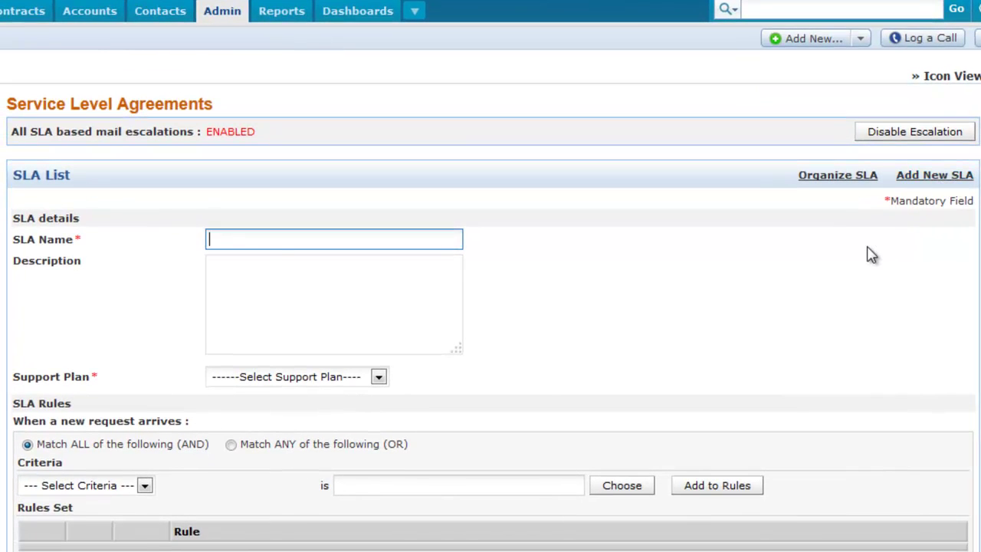
type("SLA for High Priority")
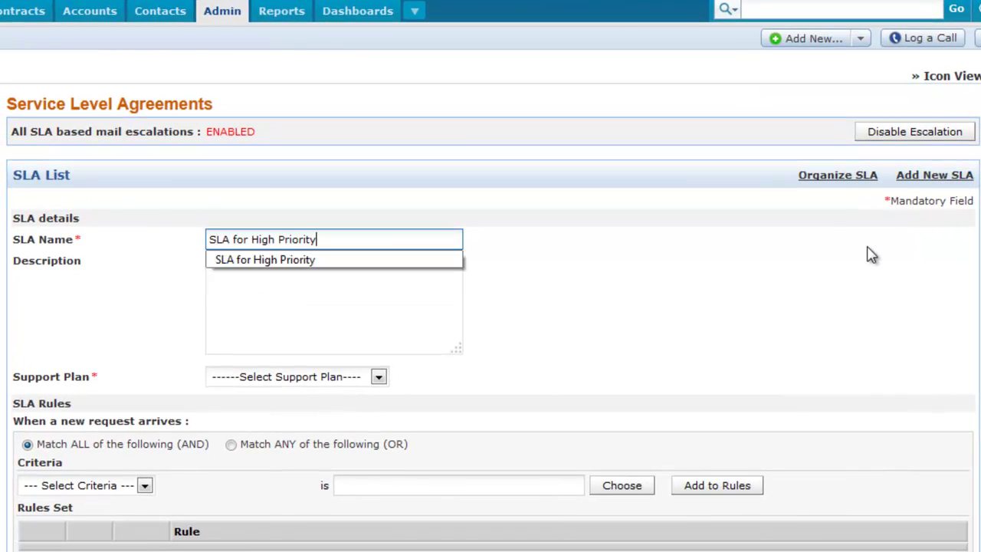
scroll(872, 255, "down", 5)
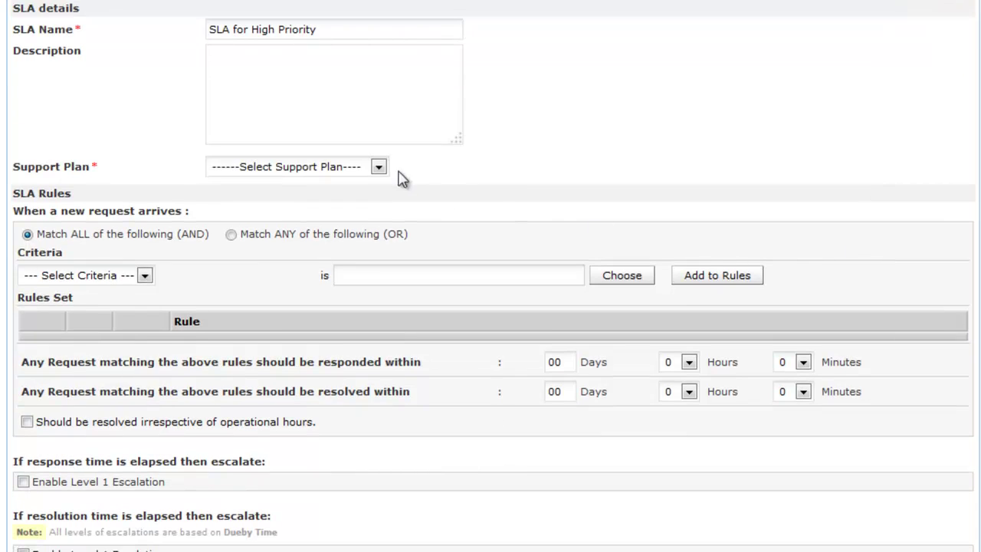
left_click(378, 166)
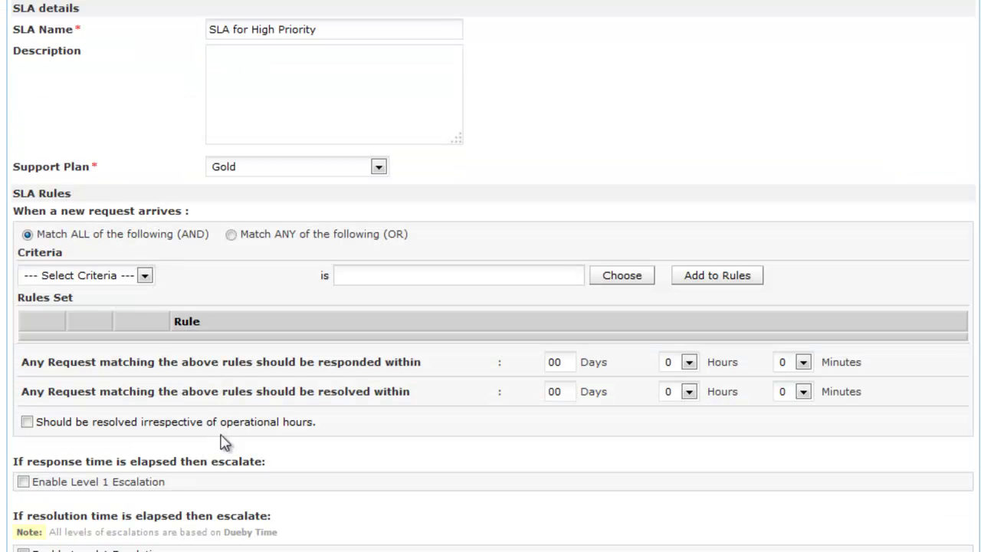
Add a rule to the SLA's rules set that matches requests whose Priority is "High".
scroll(223, 440, "down", 5)
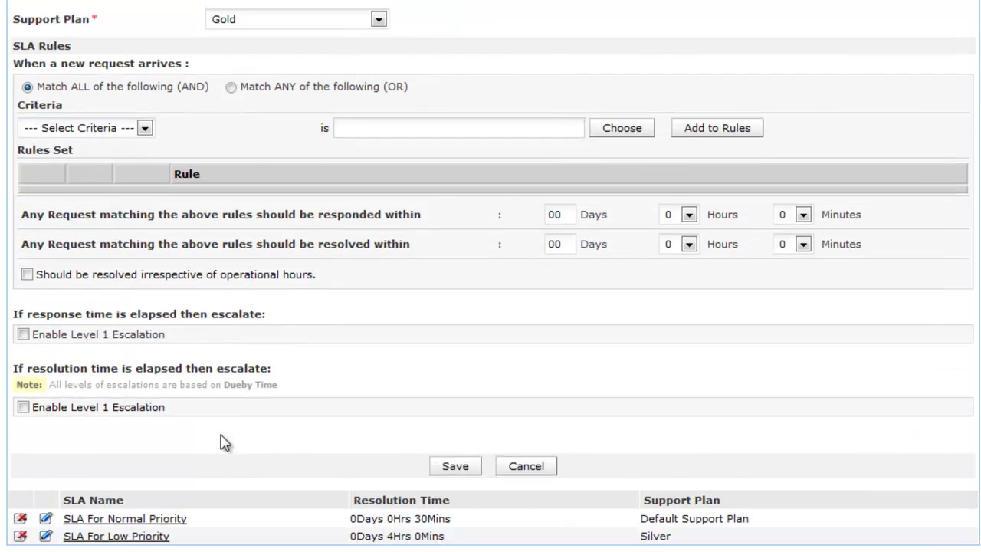
left_click(144, 66)
left_click(132, 99)
left_click(621, 65)
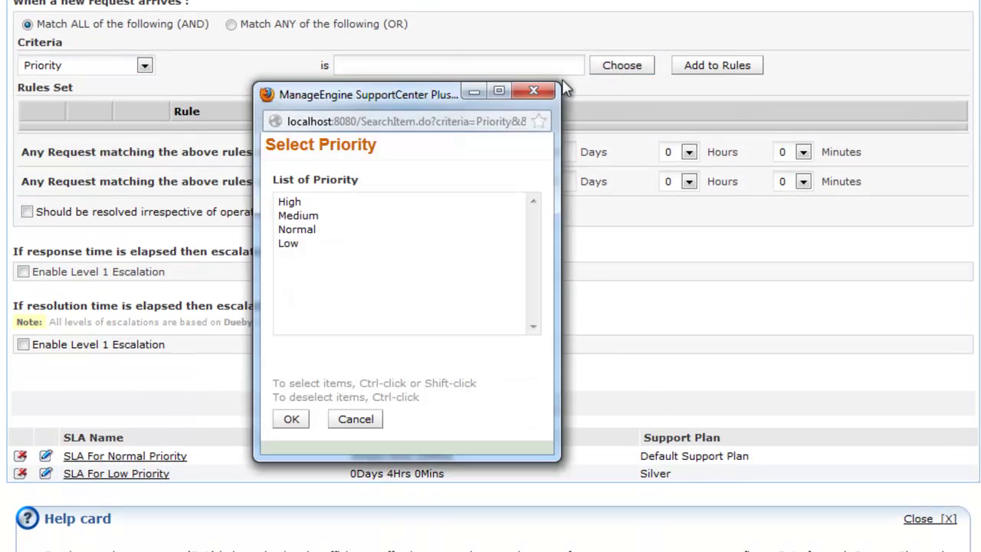
left_click(437, 203)
left_click(295, 420)
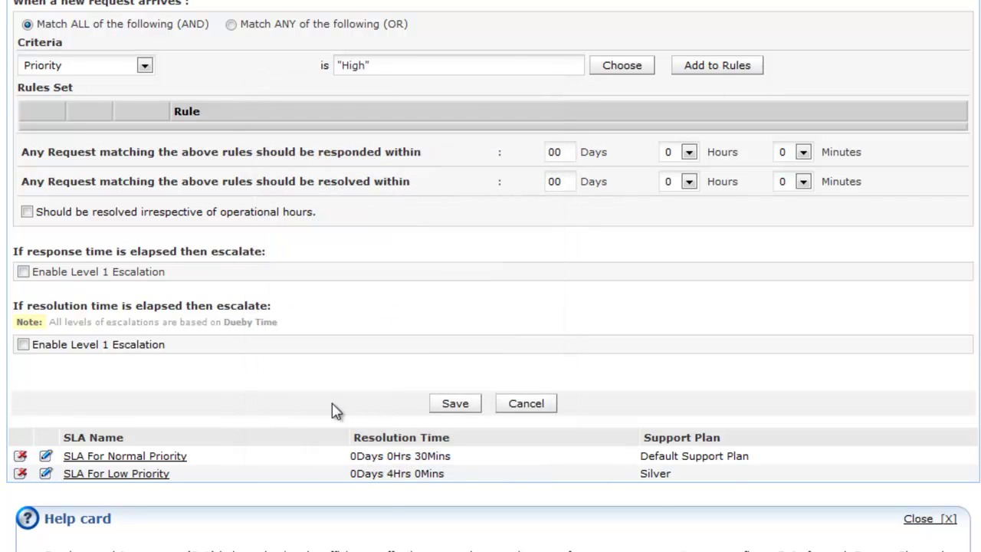
left_click(713, 69)
Set the response time to 1 hour and the resolution time to 2 hours, irrespective of operational hours.
scroll(734, 138, "down", 3)
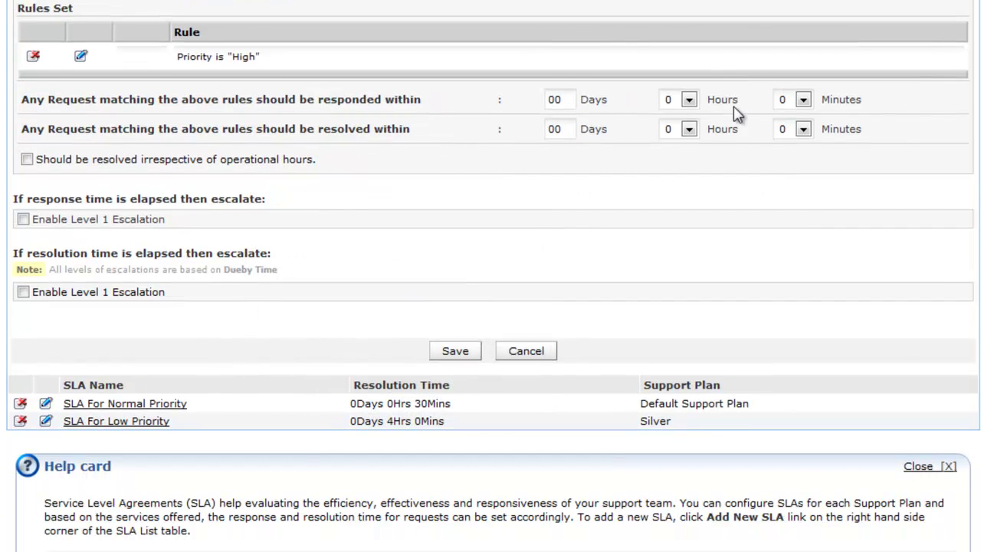
left_click(688, 74)
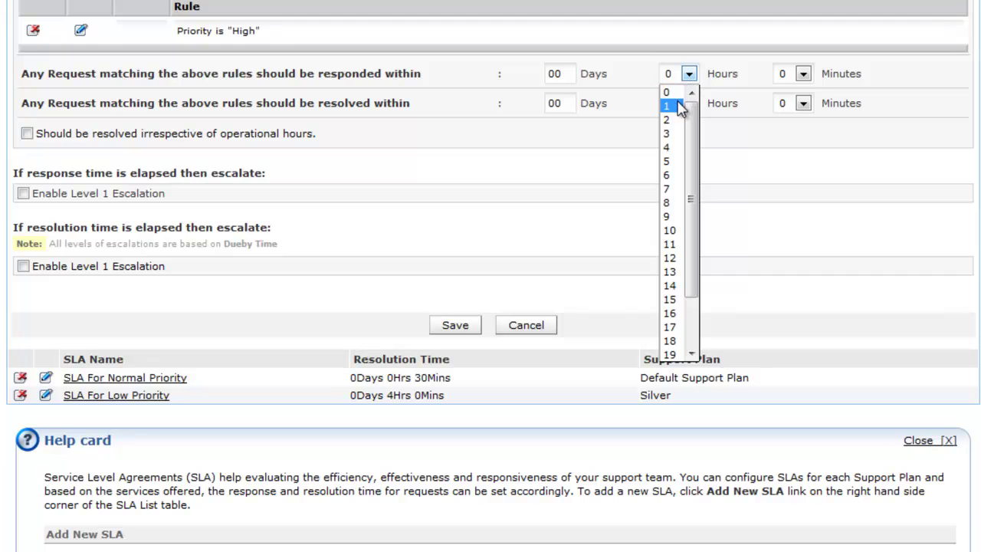
left_click(682, 106)
left_click(689, 104)
left_click(677, 150)
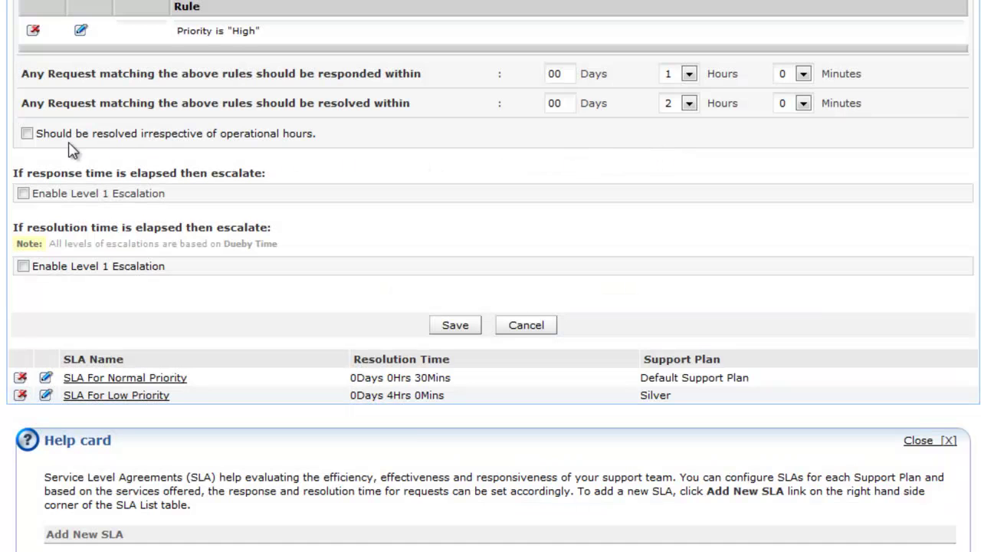
left_click(27, 134)
Enable Level 1 Escalation for elapsed response time and choose the third named support rep in the list as its recipient.
left_click(24, 194)
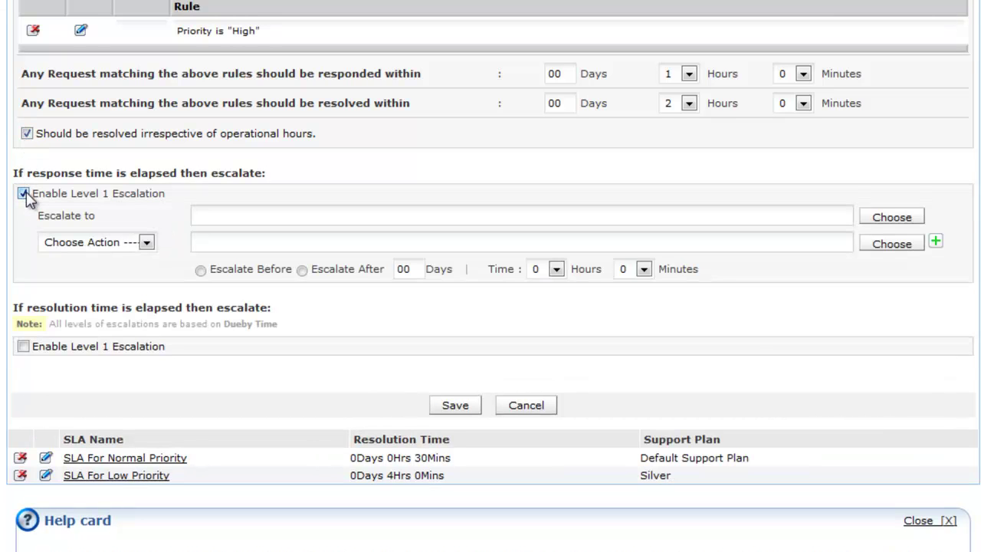
left_click(892, 219)
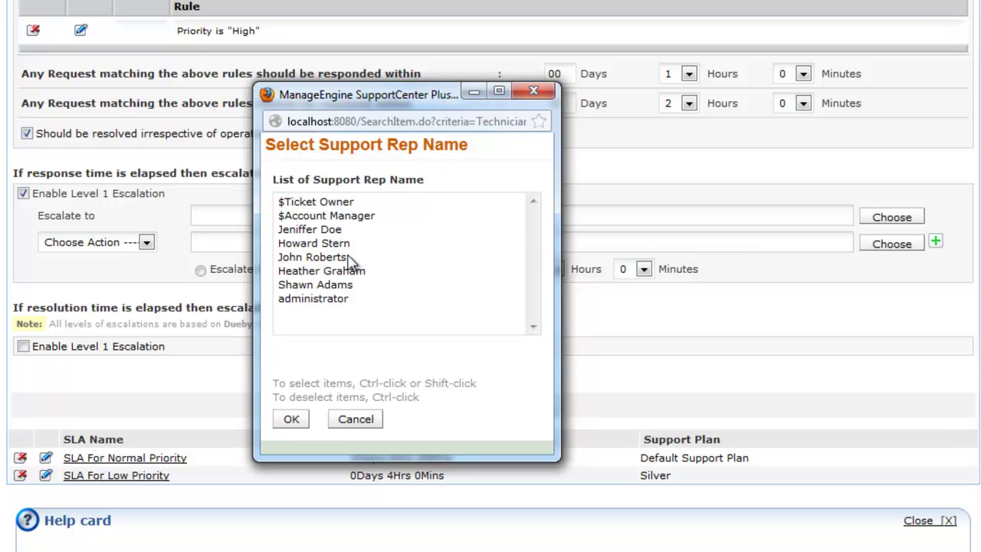
left_click(312, 257)
left_click(294, 420)
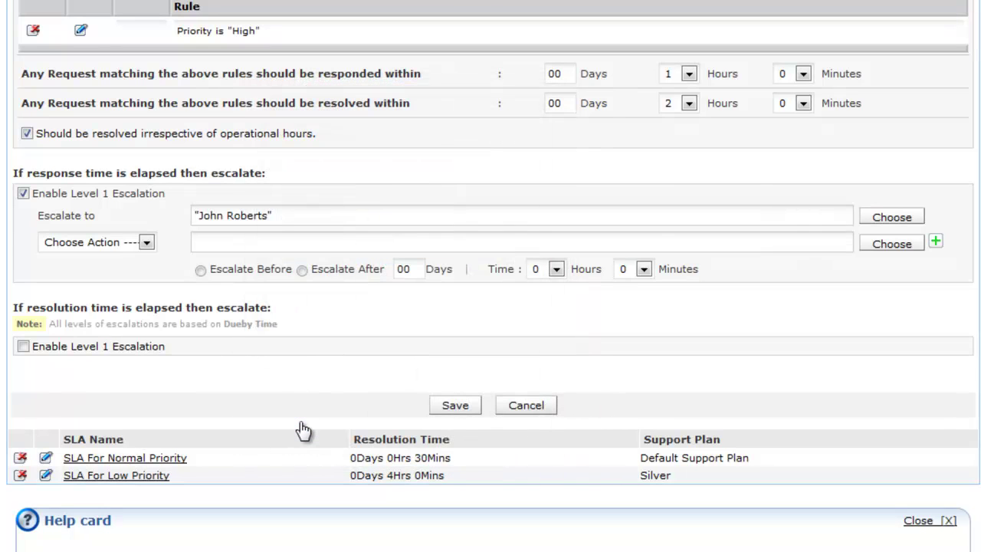
Set the response escalation action to Place in Group with "Defective Item Group", and choose Escalate After as its timing.
left_click(147, 243)
left_click(145, 290)
left_click(892, 246)
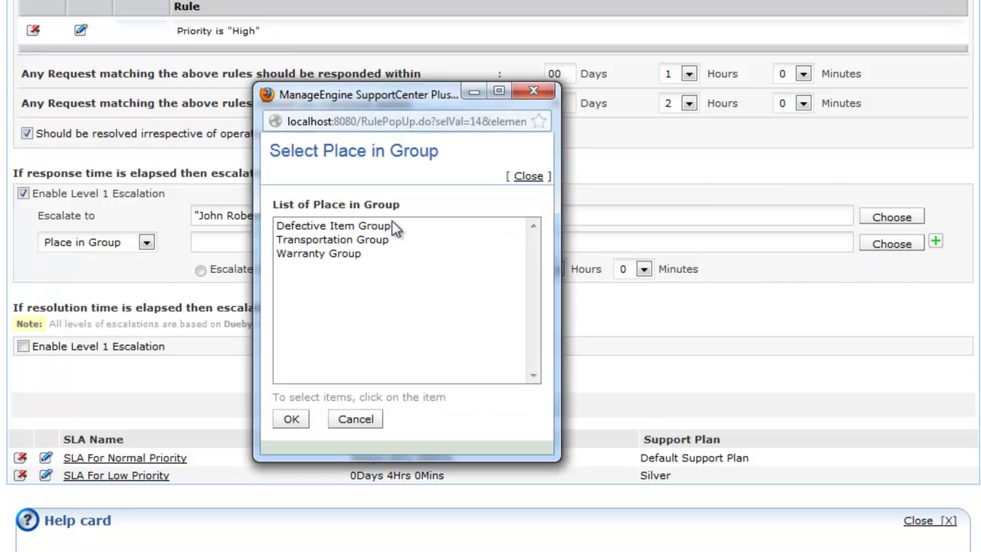
left_click(394, 225)
left_click(294, 420)
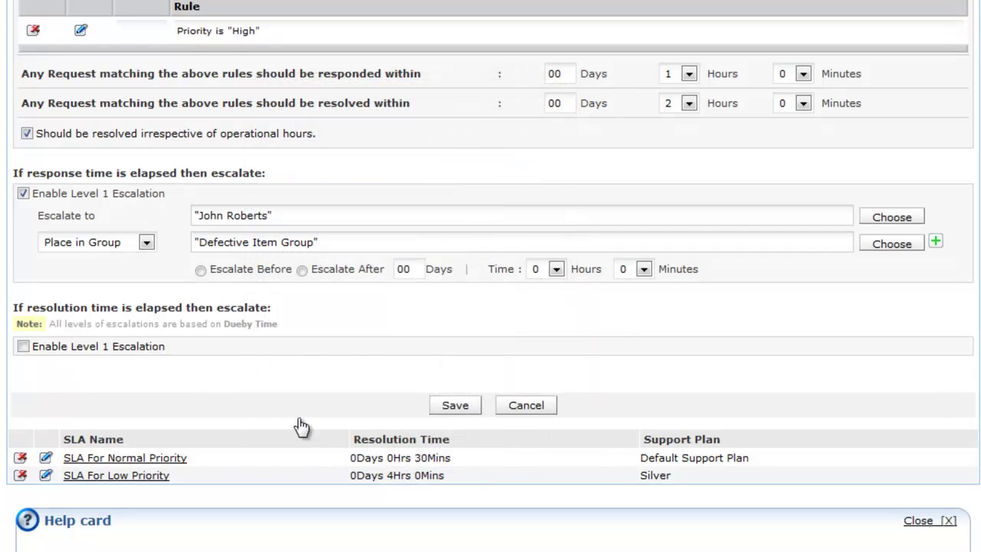
left_click(201, 270)
left_click(302, 271)
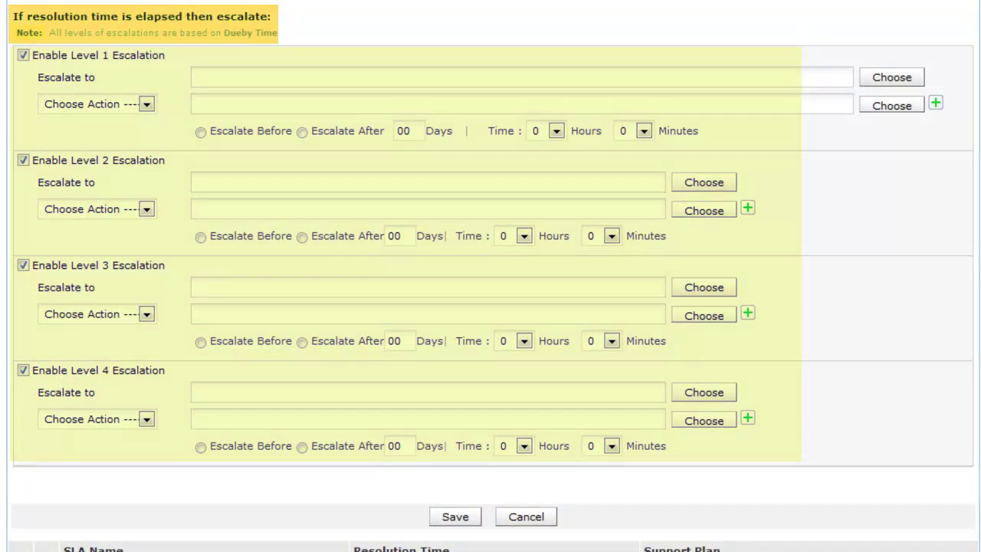
Review the response-time and resolution-time escalation settings and save the high-priority SLA.
scroll(490, 276, "up", 5)
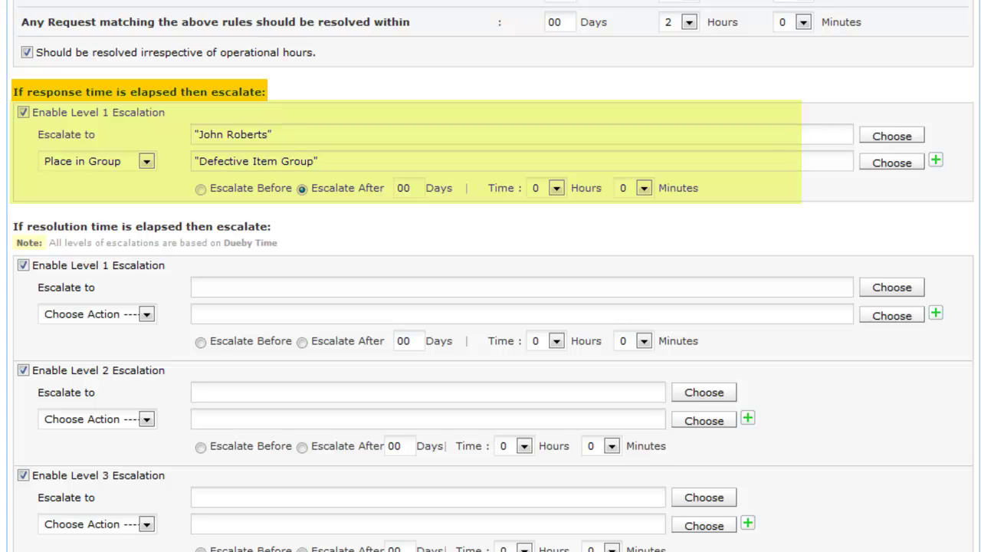
scroll(491, 276, "down", 5)
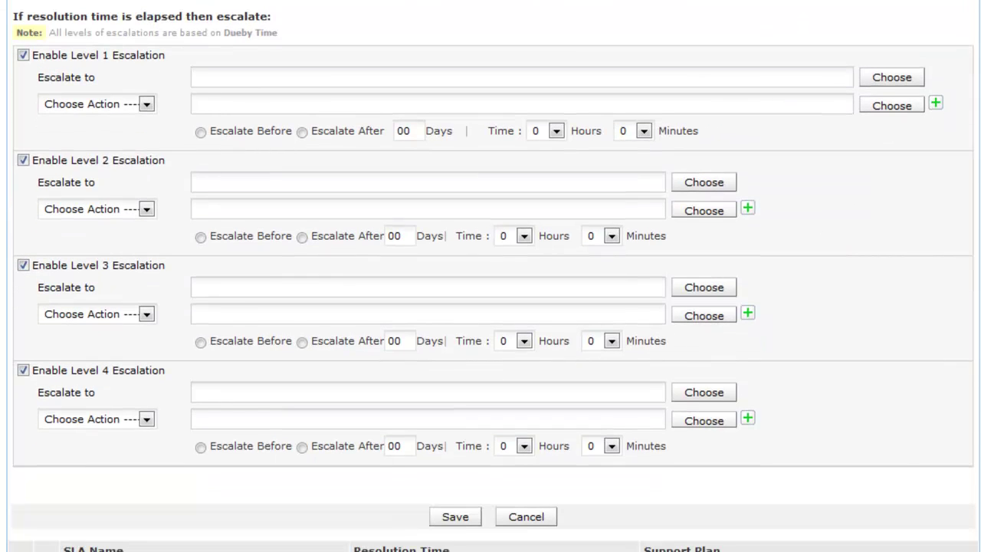
left_click(463, 521)
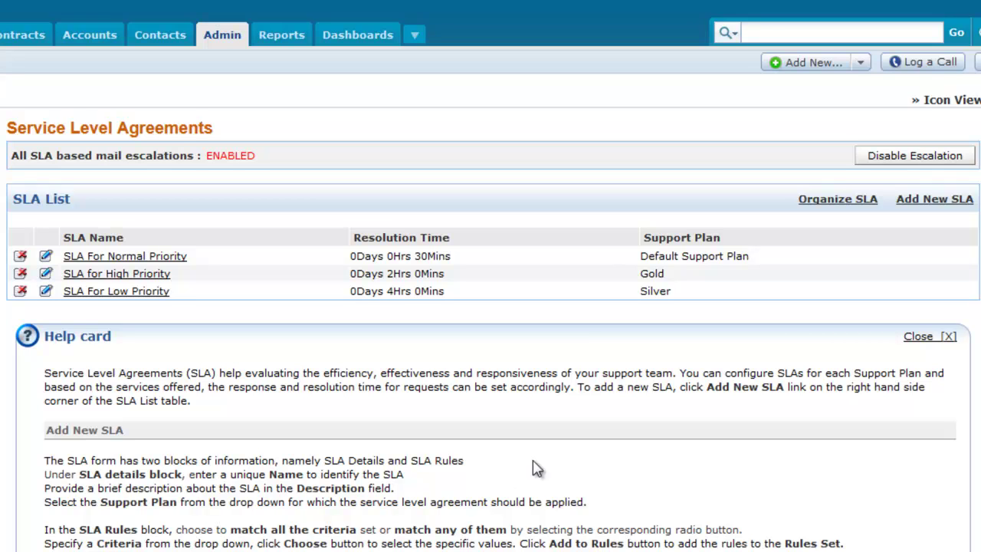
Open the Organize SLA list that controls the order in which the SLA rules run.
left_click(826, 207)
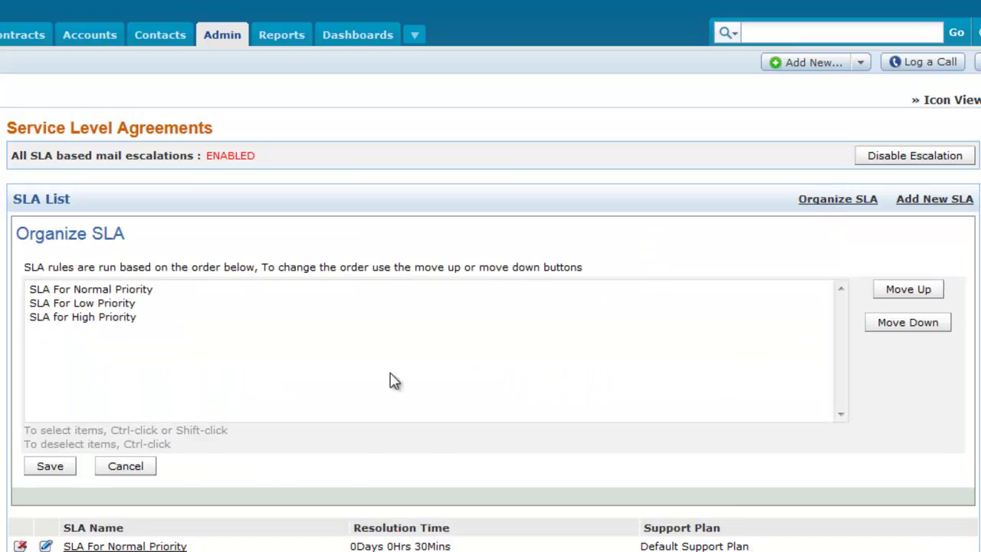